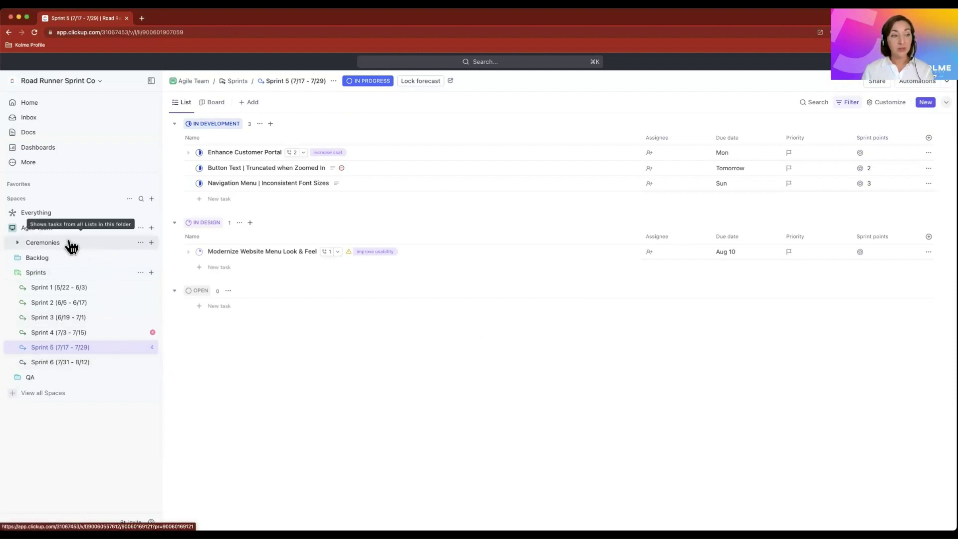
Step: Open the Ceremonies folder and switch to its DSU standup whiteboard
click(43, 242)
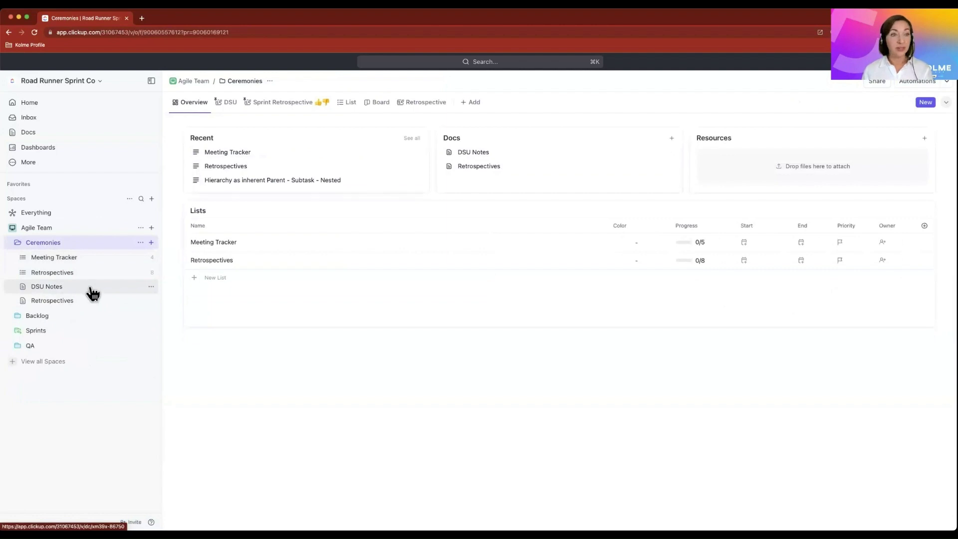
click(226, 102)
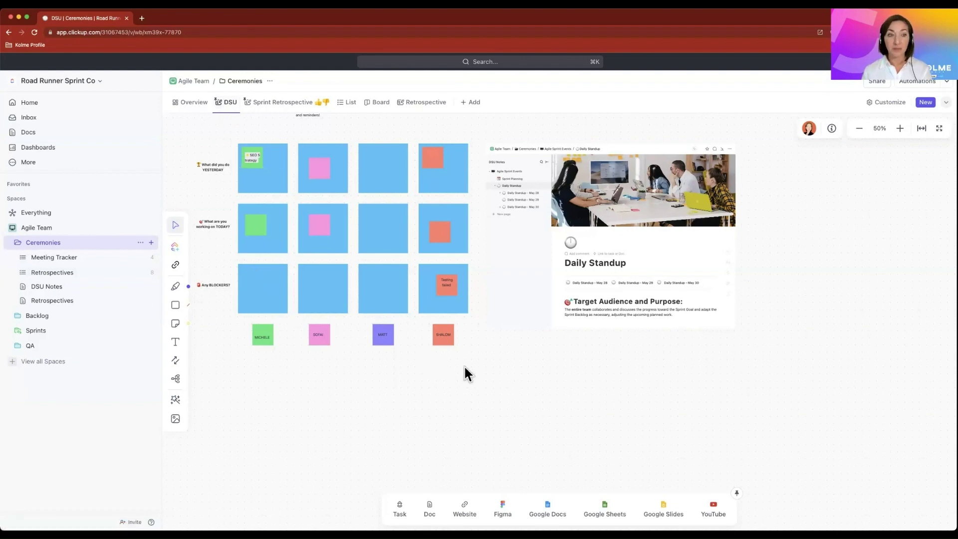
Step: Zoom the page in two steps to about 125%
key(ctrl+plus)
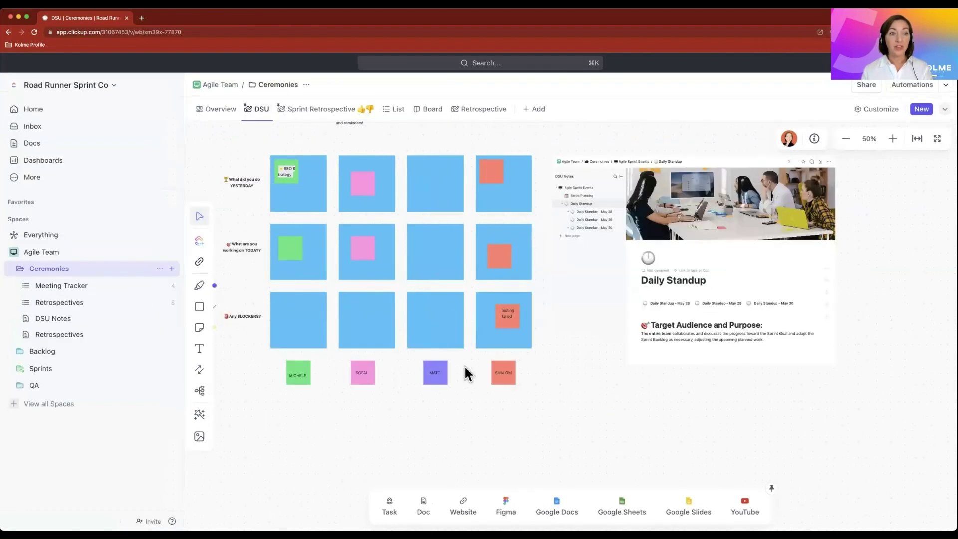
key(ctrl+plus)
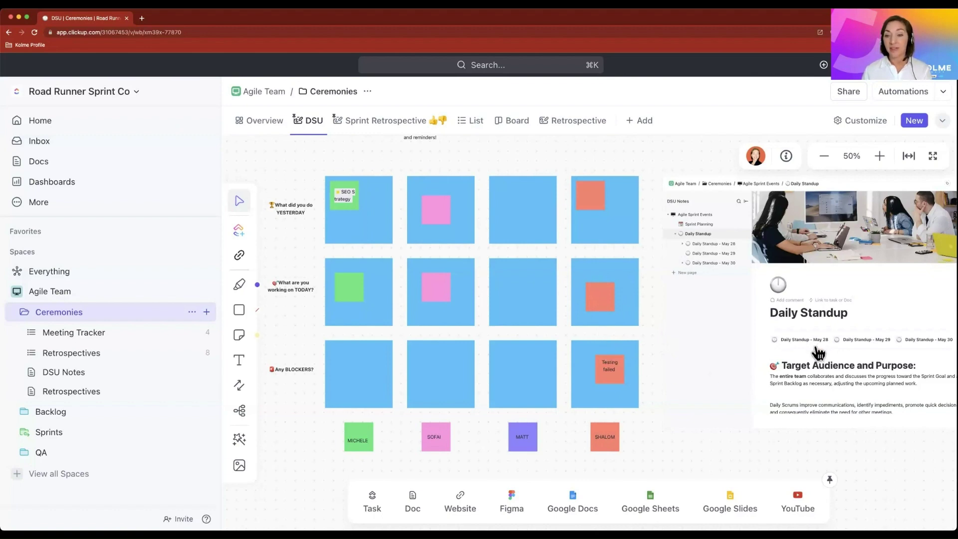
Step: Show the Daily Standup - May 30 page in the whiteboard's embedded doc
click(702, 263)
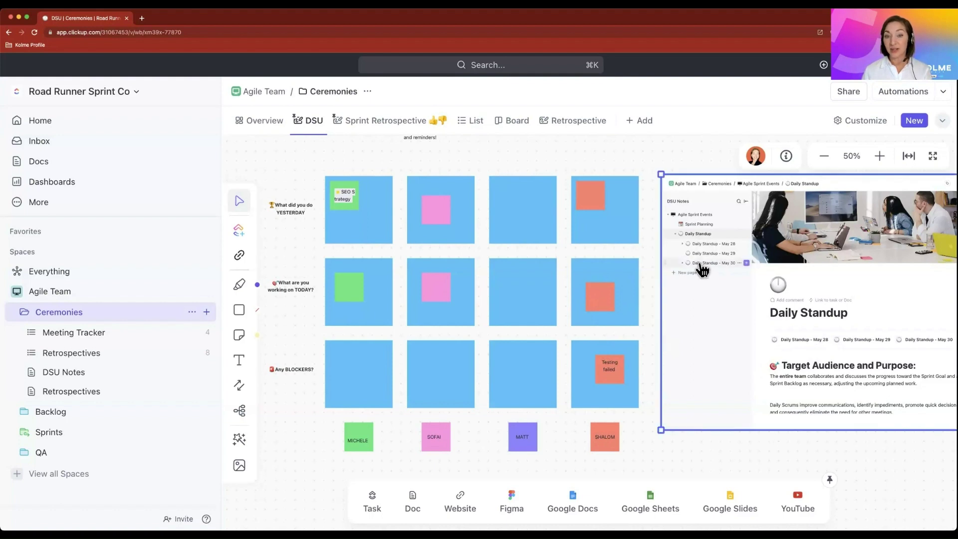
scroll(800, 333, down, 5)
scroll(799, 332, down, 1)
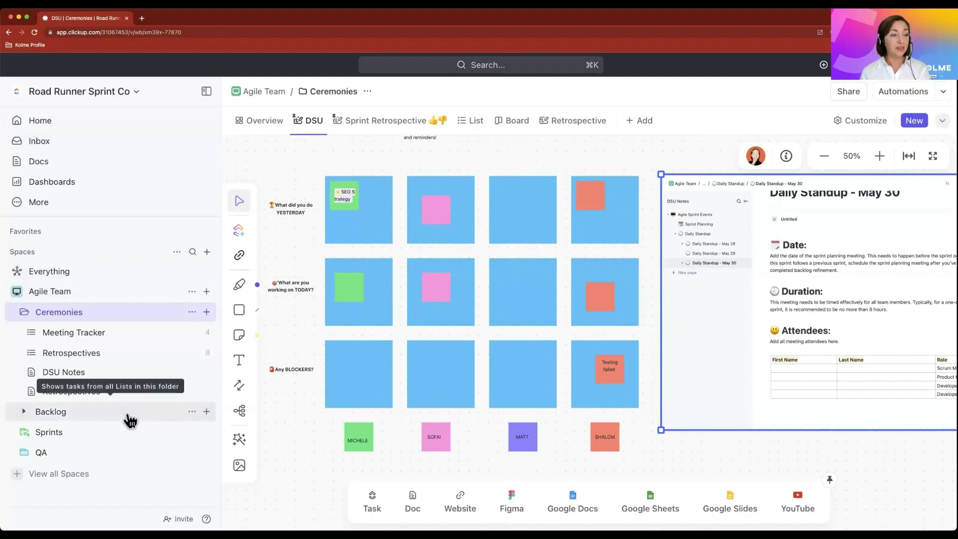
Step: Browse from Sprint 4 to the Sprint 5 (7/17 - 7/29) list and collapse the sidebar
click(49, 432)
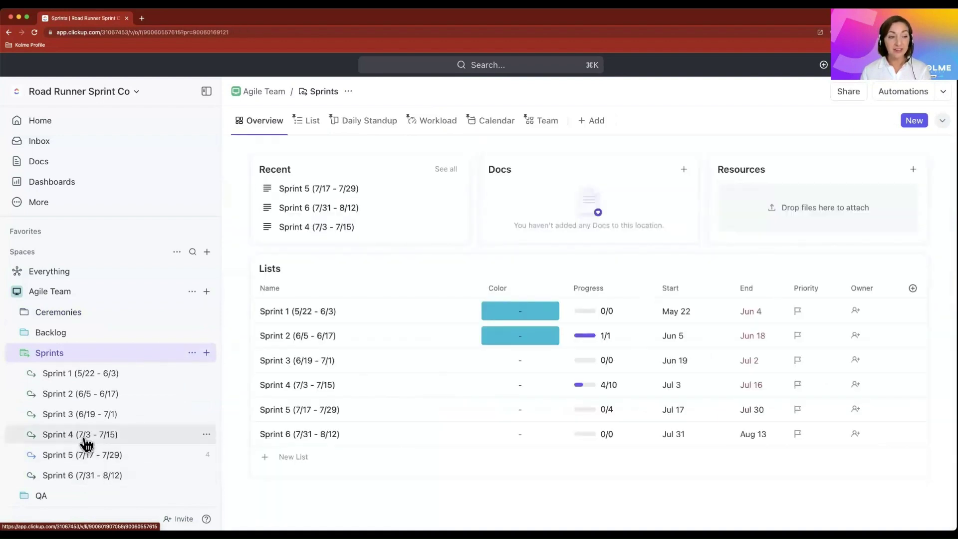
click(85, 439)
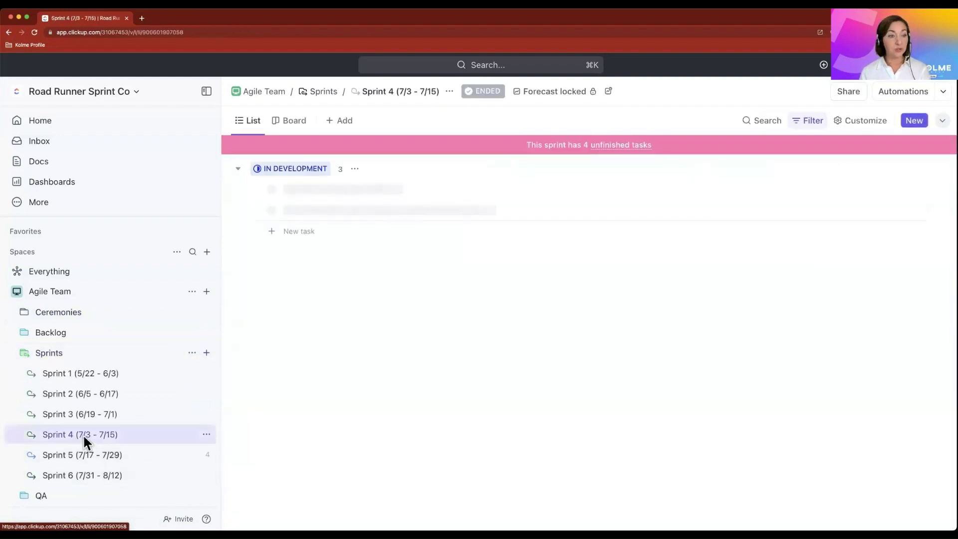
click(121, 456)
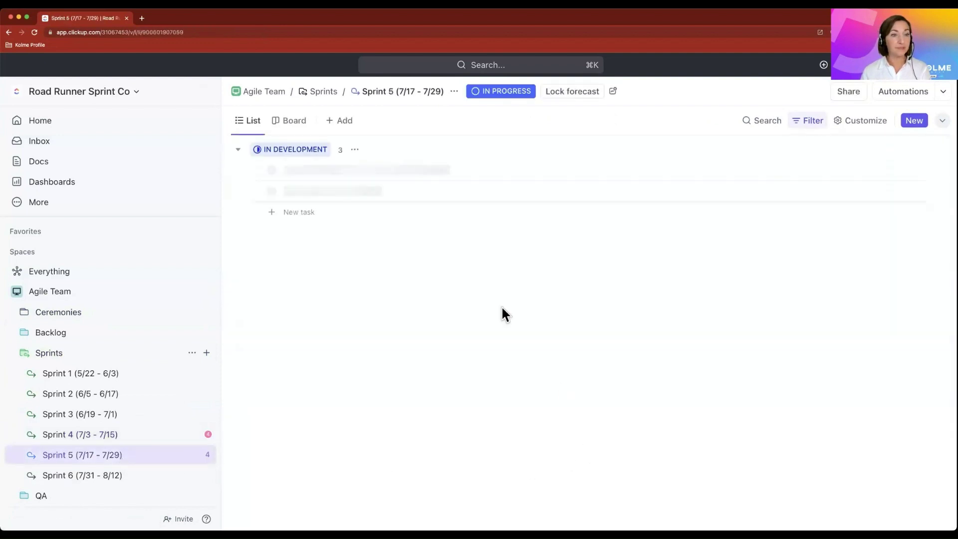
click(209, 93)
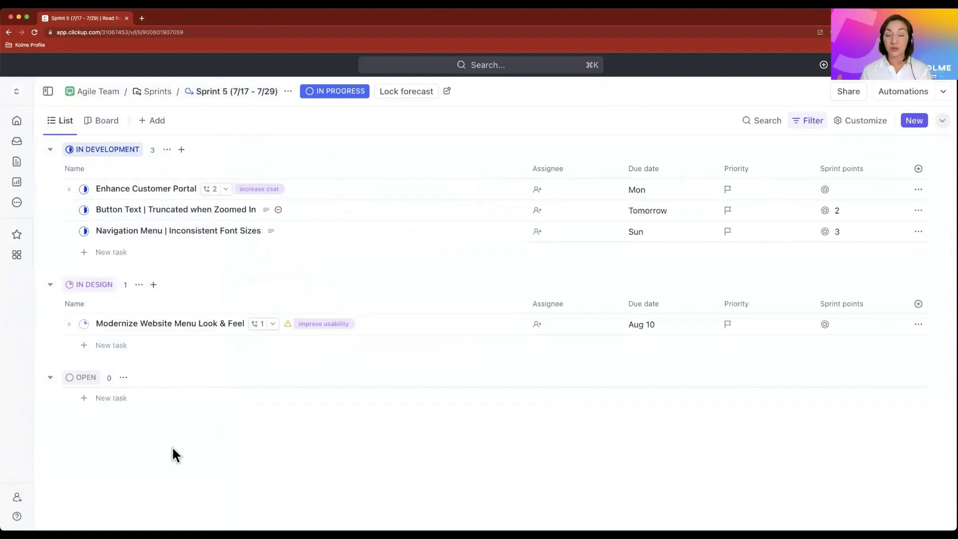
mouse_move(145, 189)
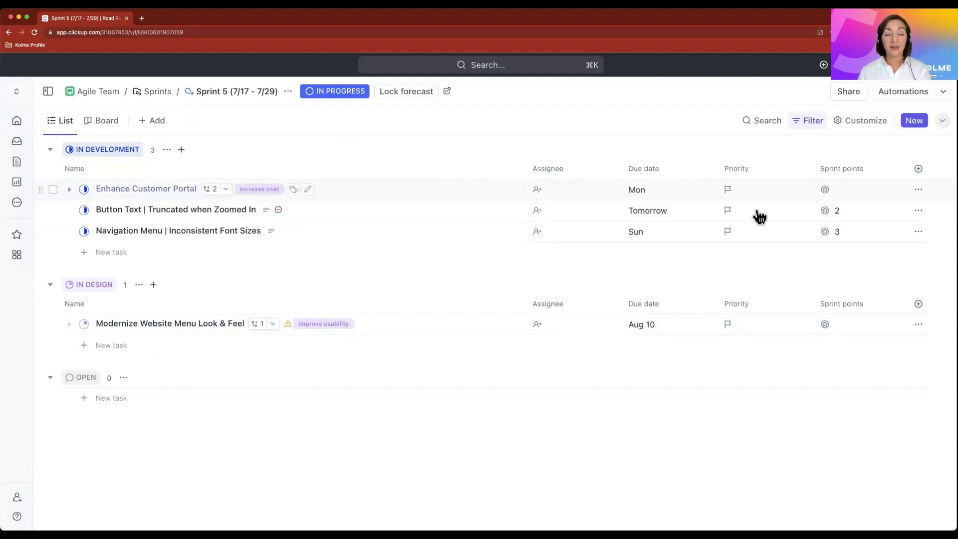
Step: Add the existing Status field as a column and drag it beside Name
click(919, 169)
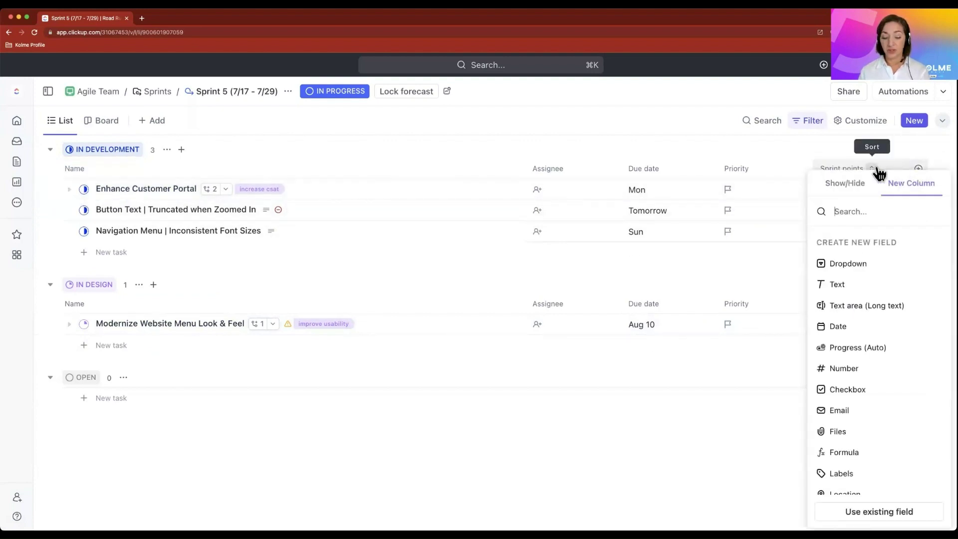
text(stat)
click(830, 263)
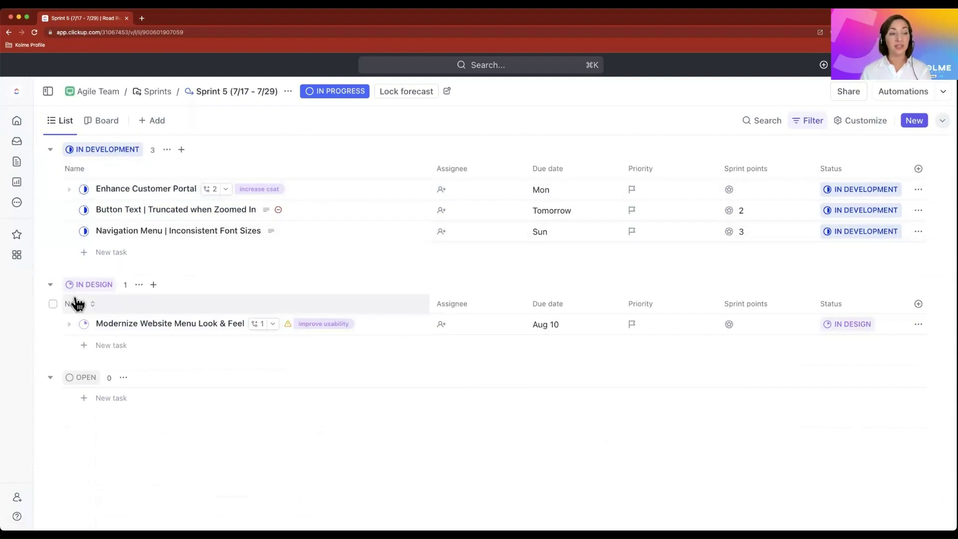
mouse_move(111, 398)
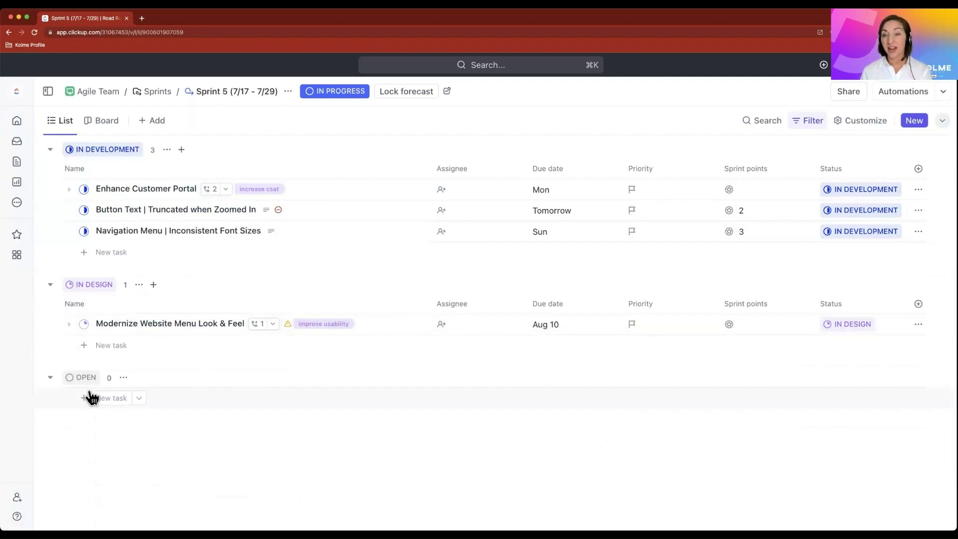
mouse_move(831, 169)
mouse_down()
mouse_move(769, 177)
mouse_move(442, 171)
mouse_up()
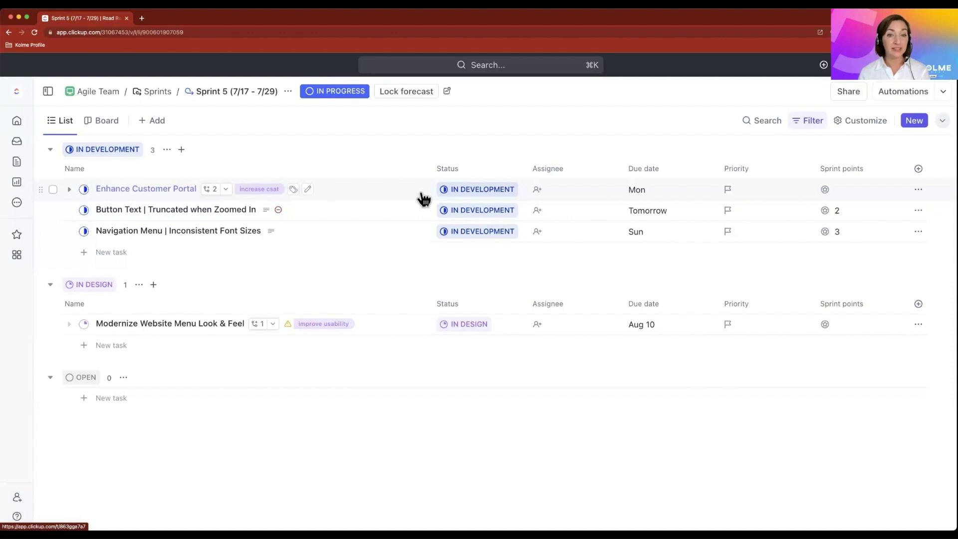
Step: Open the Enhance Customer Portal task to view its custom fields
click(156, 189)
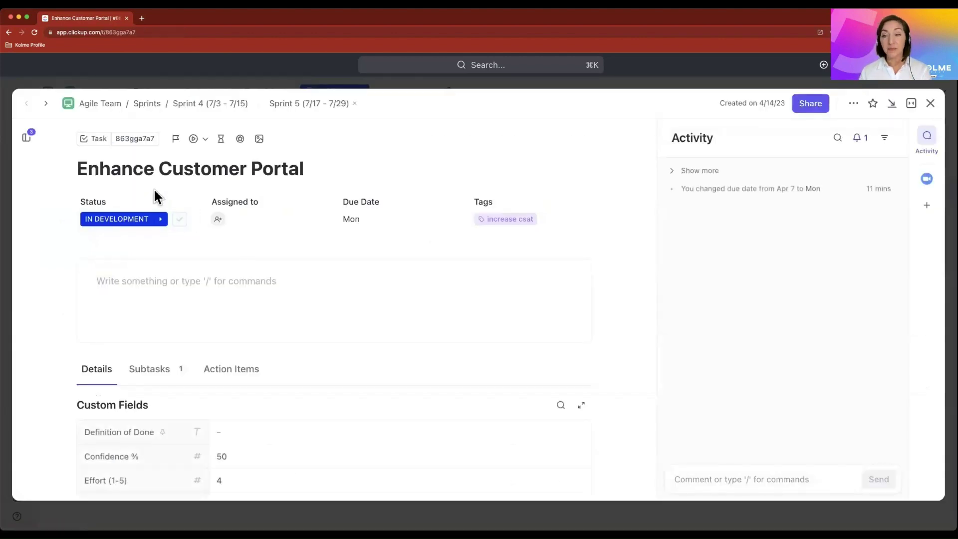
scroll(399, 338, down, 3)
scroll(402, 348, down, 2)
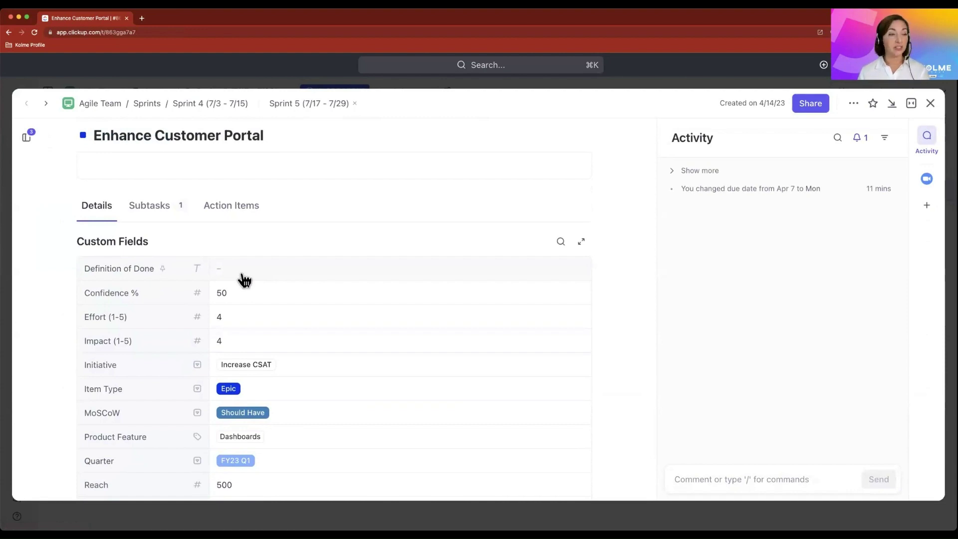
scroll(322, 307, down, 1)
scroll(322, 308, down, 2)
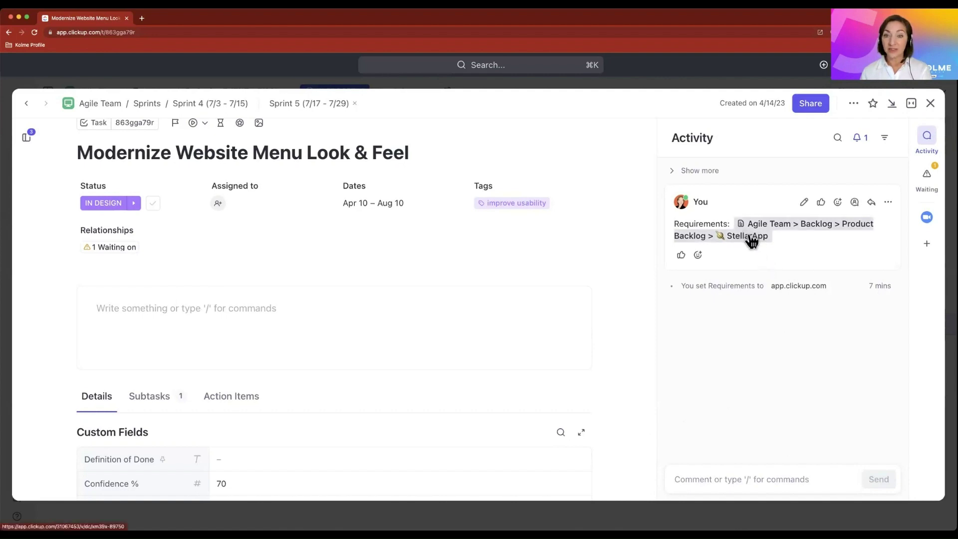
Step: Expand the comment box on the Modernize Website Menu Look & Feel task
click(697, 480)
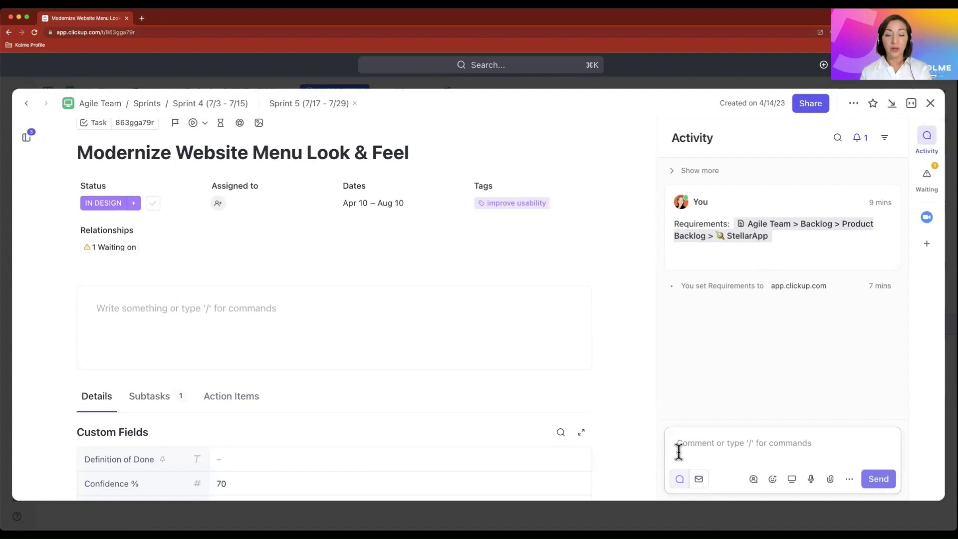
text(/)
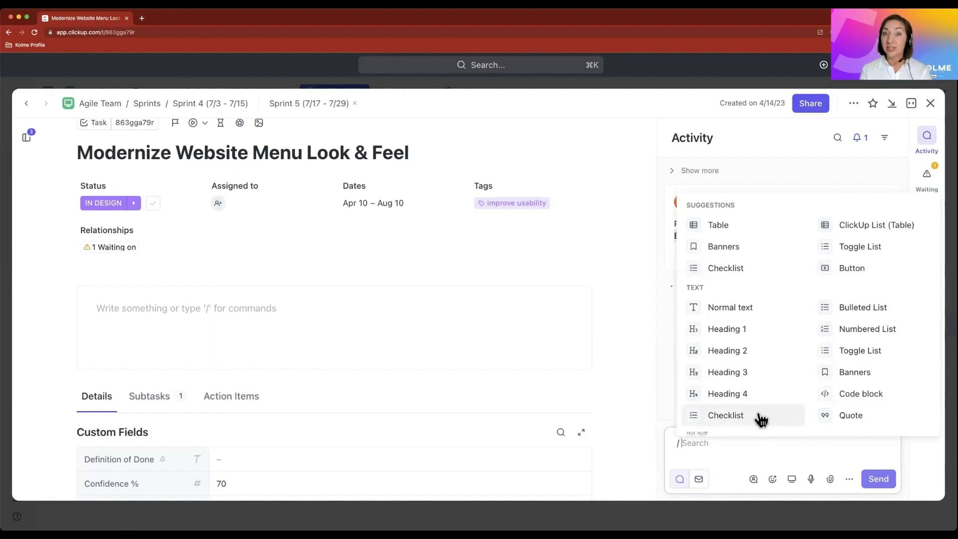
Step: Dismiss the slash commands, then close the @@@ doc-mention list
key(BackSpace)
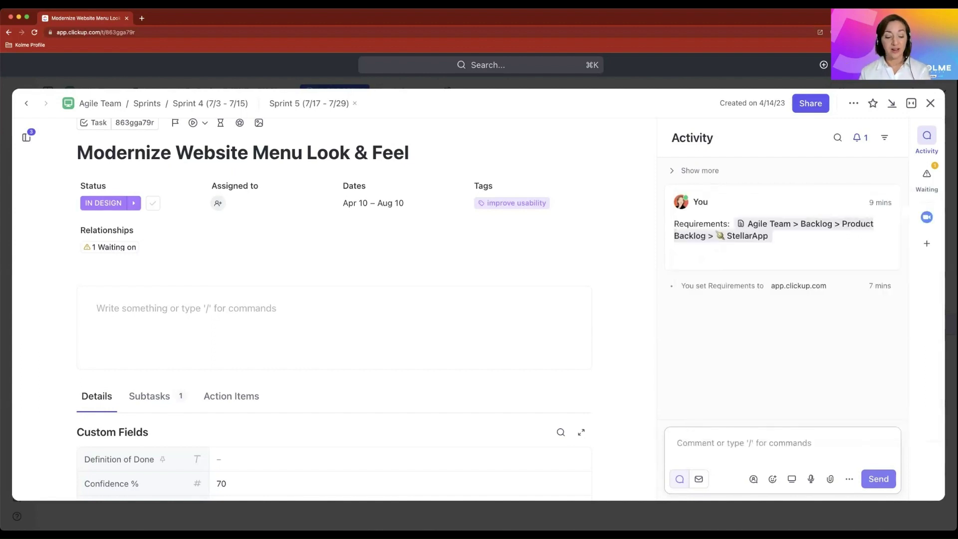
text(@@@)
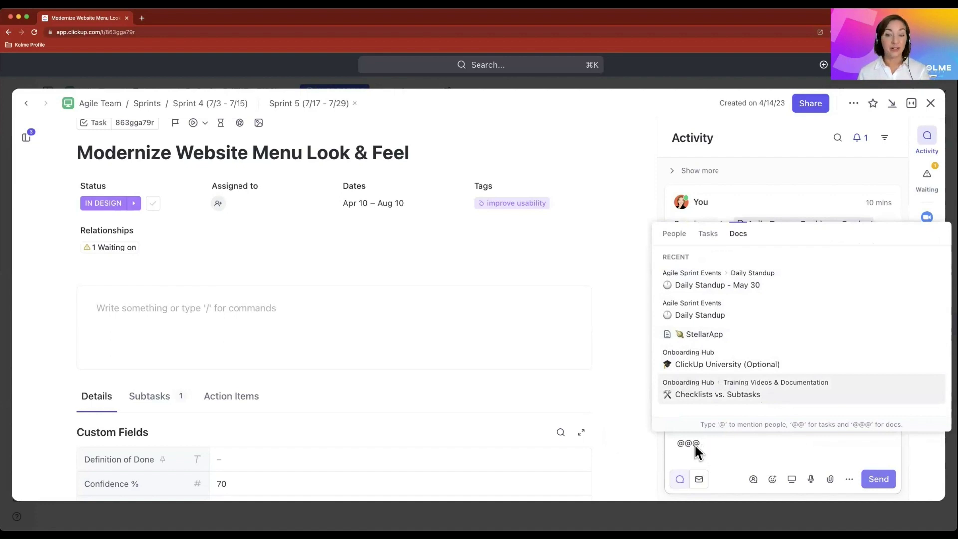
click(873, 168)
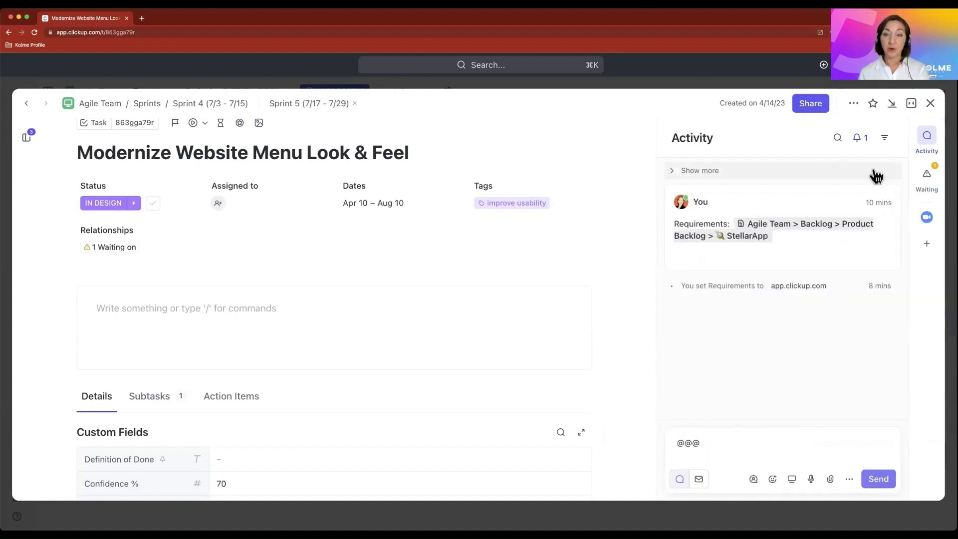
Step: Select and delete the @@@ text from the comment draft
drag(715, 443, 662, 441)
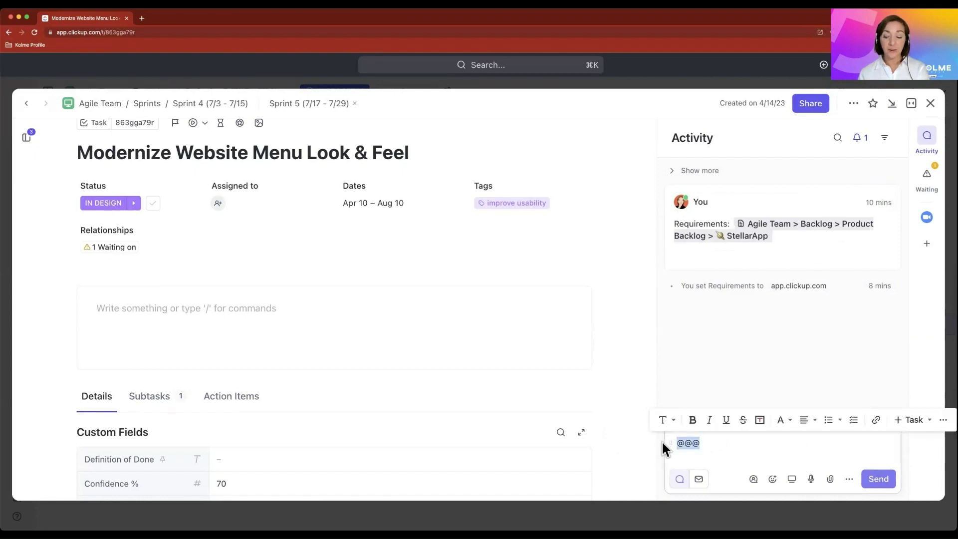
key(BackSpace)
scroll(560, 427, down, 1)
scroll(561, 427, down, 2)
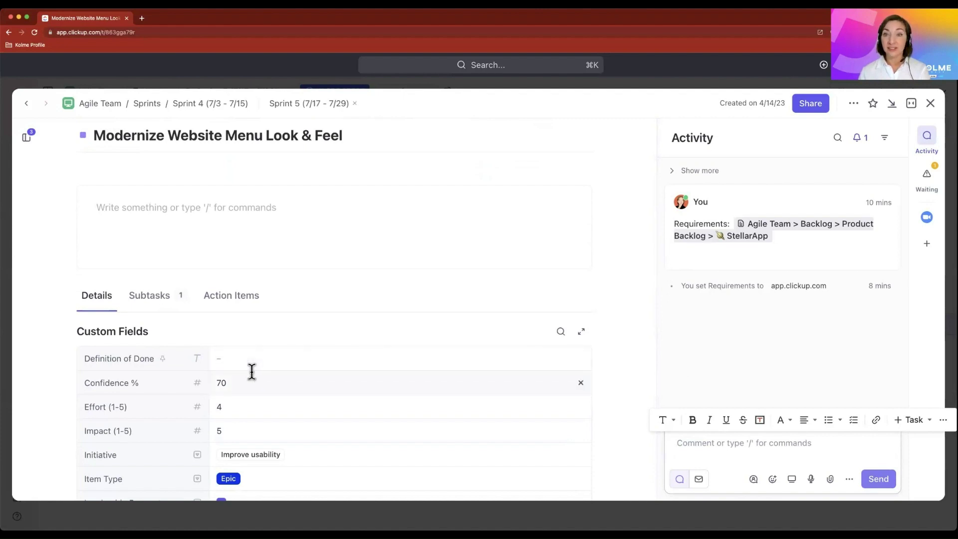
scroll(252, 373, down, 3)
scroll(247, 360, down, 2)
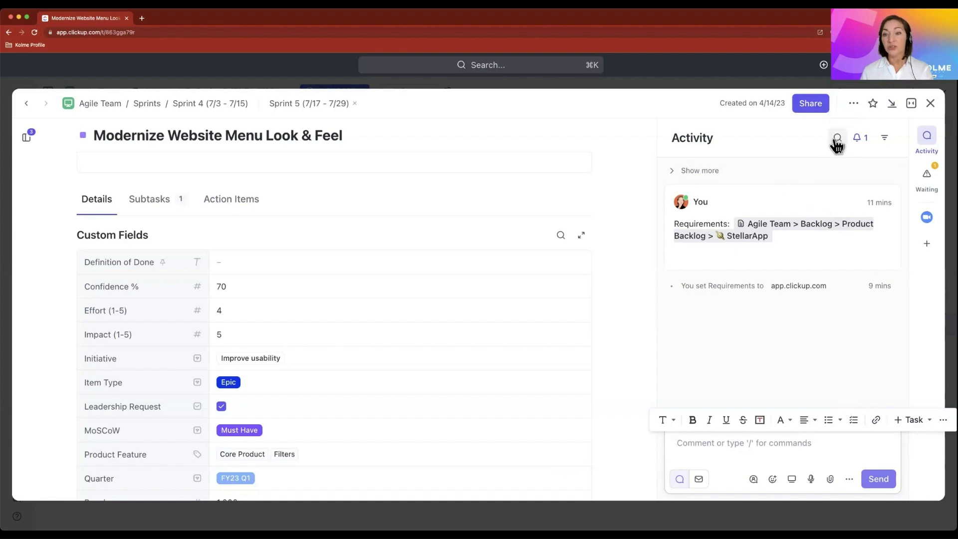
Step: Collapse the comment composer by clicking outside it
click(780, 139)
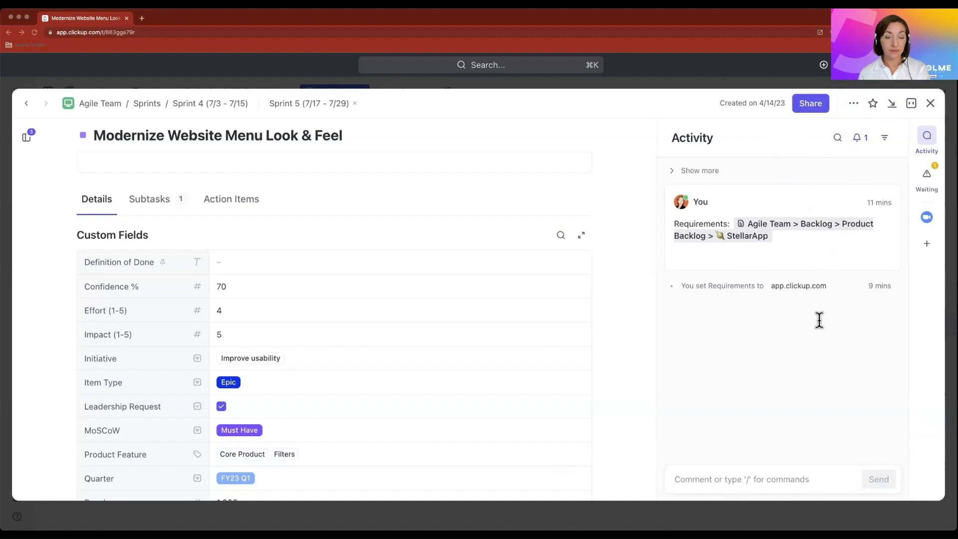
Step: Close the open task to return to the Sprint 5 list and its dependency-flagged Modernize Website Menu task
click(932, 106)
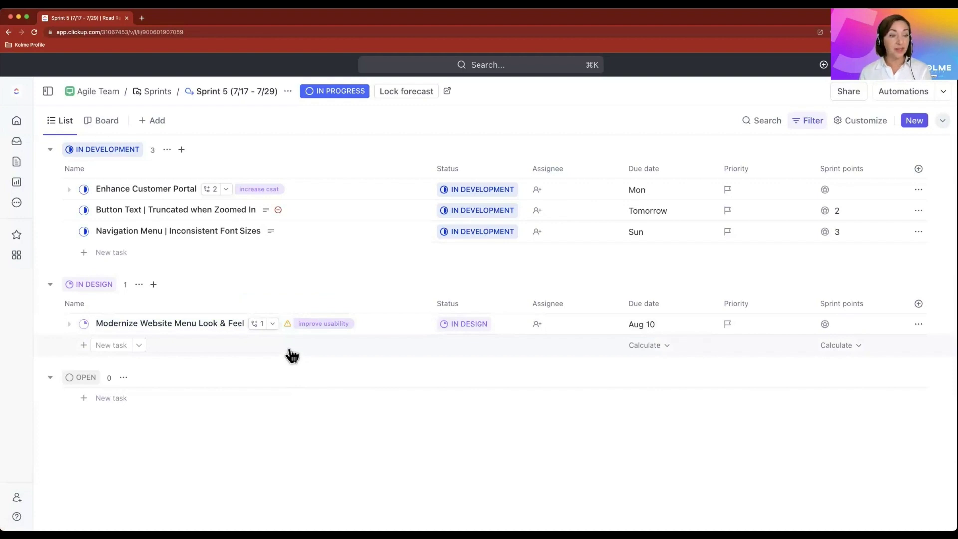
mouse_move(284, 327)
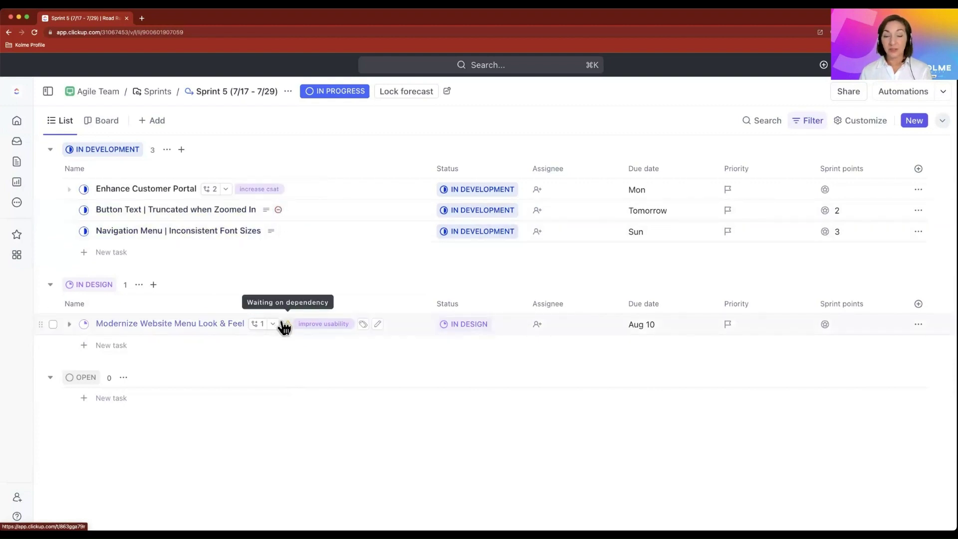
click(180, 323)
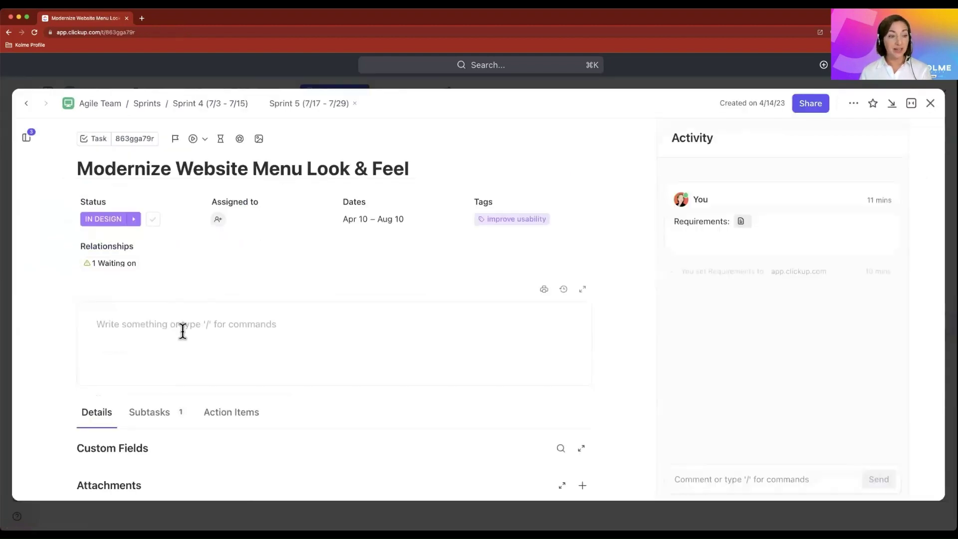
scroll(287, 408, down, 3)
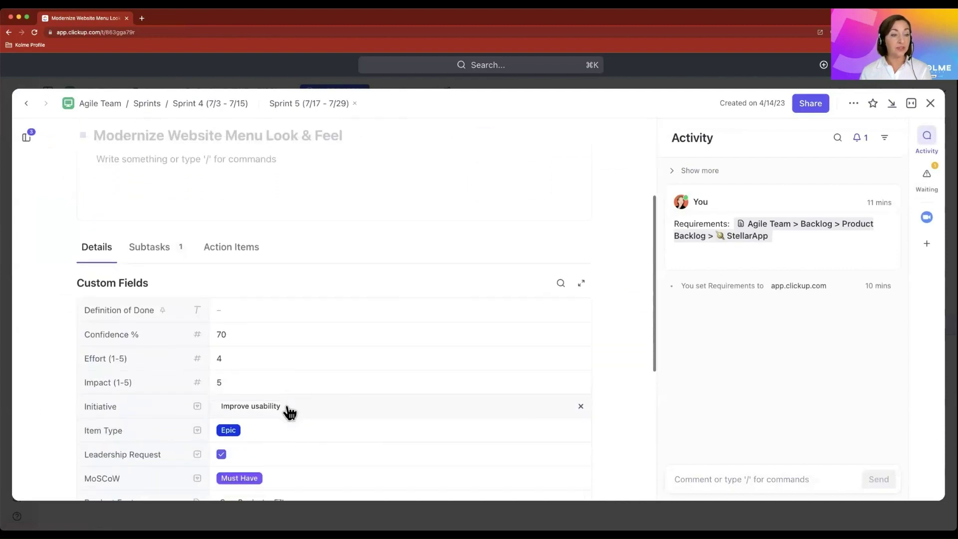
scroll(289, 412, down, 5)
scroll(322, 416, up, 1)
scroll(322, 416, up, 5)
scroll(322, 417, up, 3)
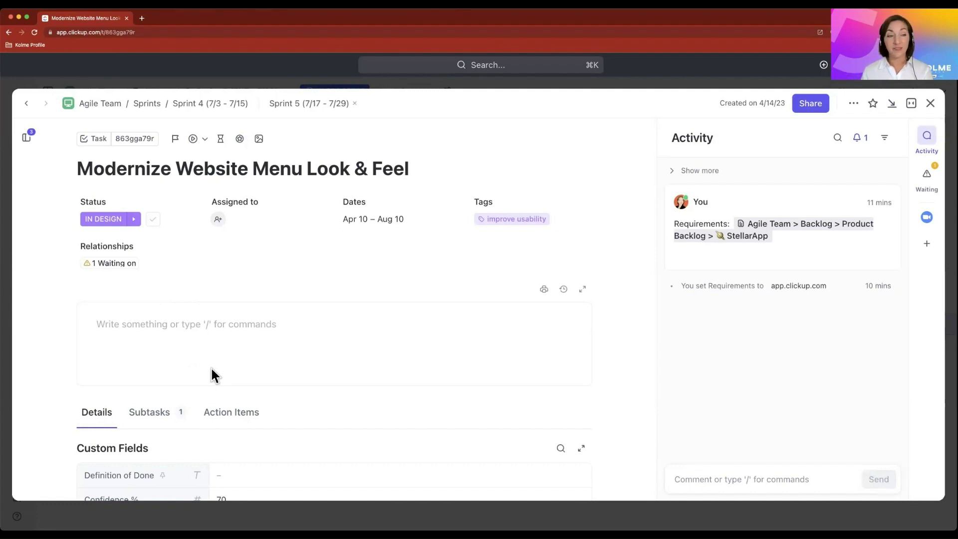
Step: Close the task modal to show the Sprint 5 list with Modernize Website Menu under In Design
click(931, 102)
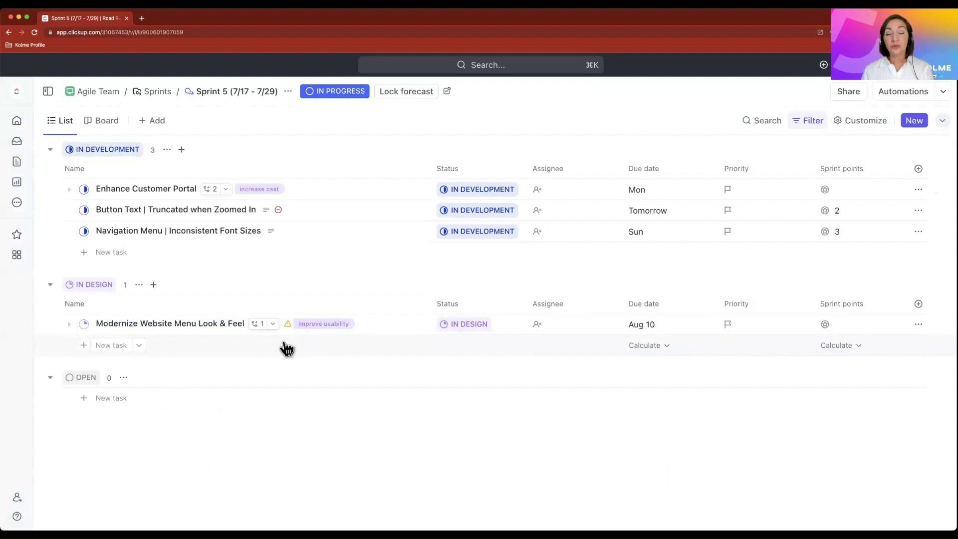